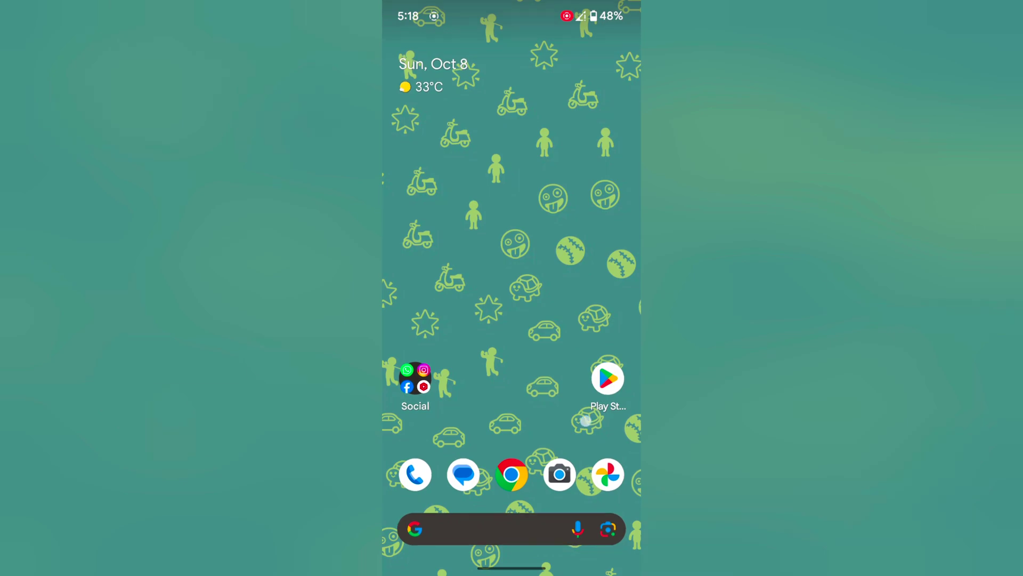
left_click_drag(512, 439, 513, 161)
scroll(512, 321, "down", 3)
scroll(512, 320, "down", 2)
scroll(512, 320, "down", 1)
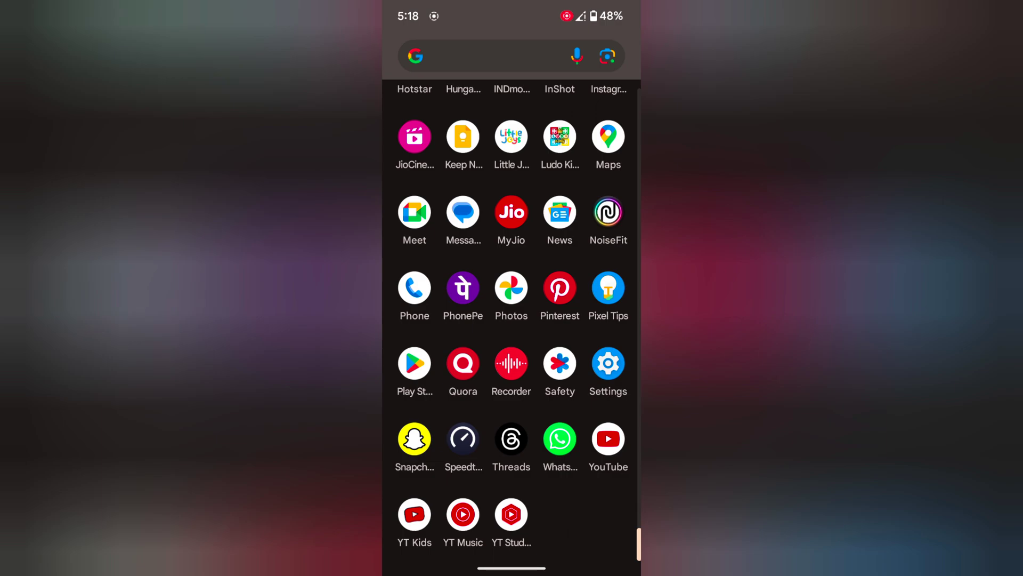
Open the Settings app from the app drawer
left_click(608, 363)
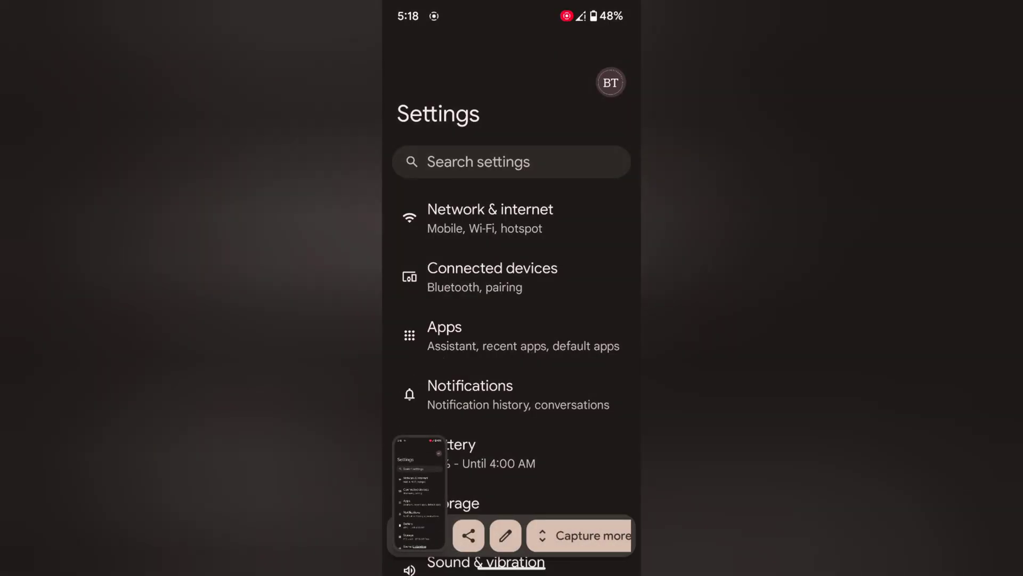
Use Capture more to extend the screenshot from Network & internet down to Google
left_click(596, 535)
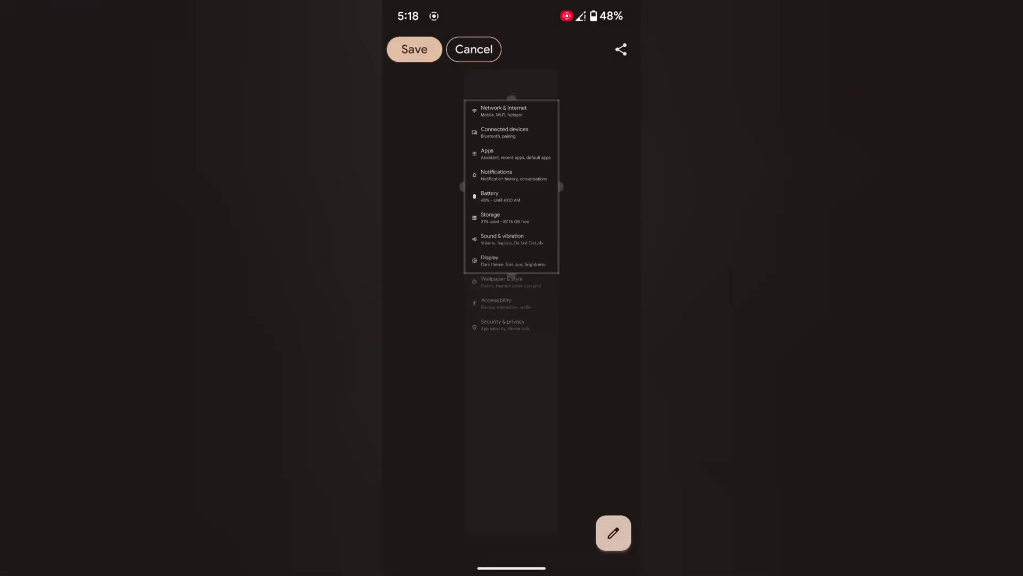
left_click_drag(511, 272, 546, 462)
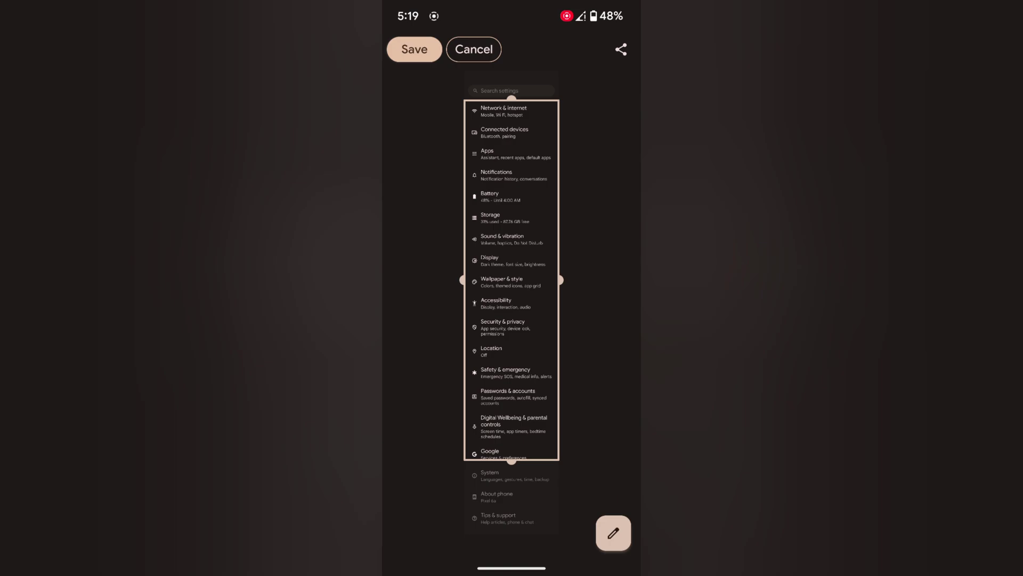
Add a text caption reading 'BestusefulTips' to the capture
left_click(613, 533)
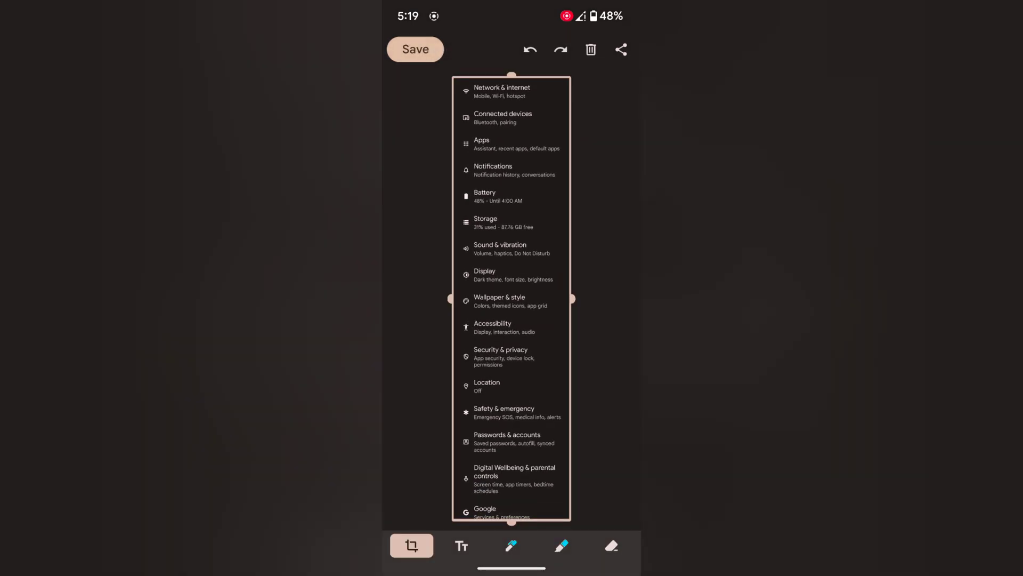
left_click(462, 545)
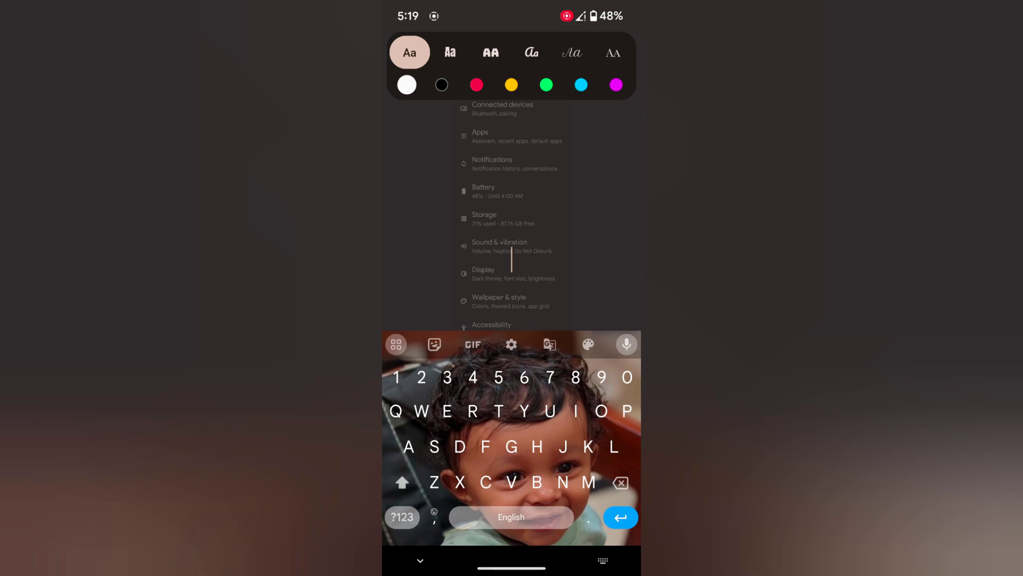
type("Best")
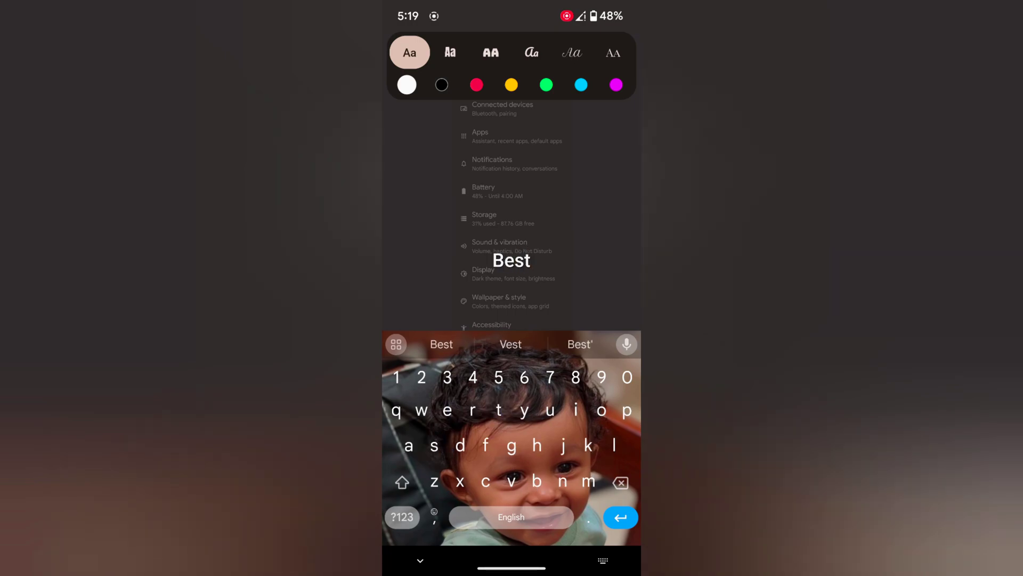
type("u")
left_click(511, 345)
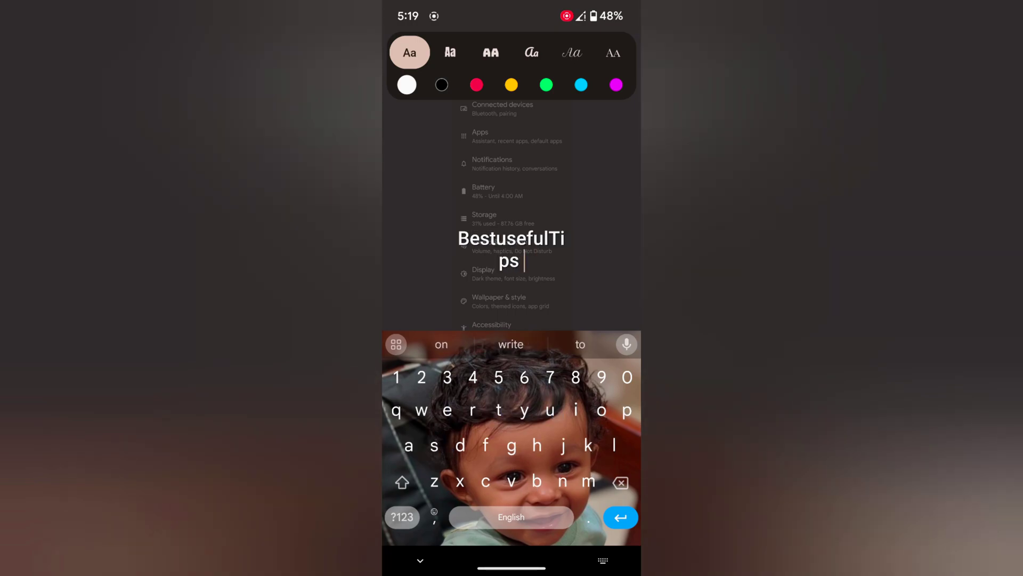
Style the BestusefulTips caption in brush-script lettering and cyan colour
left_click(547, 85)
left_click(572, 53)
left_click(612, 53)
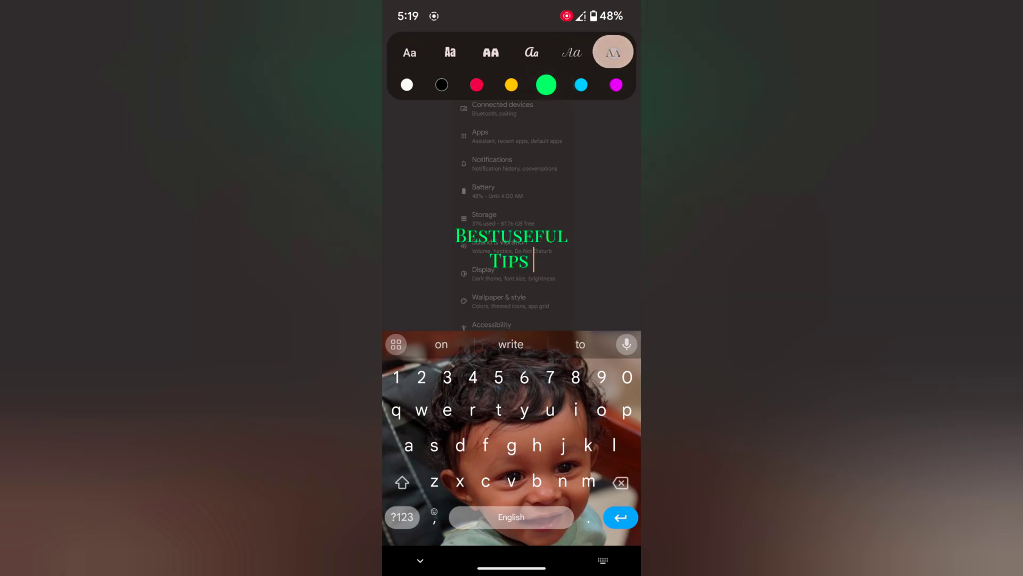
left_click(531, 53)
left_click(581, 85)
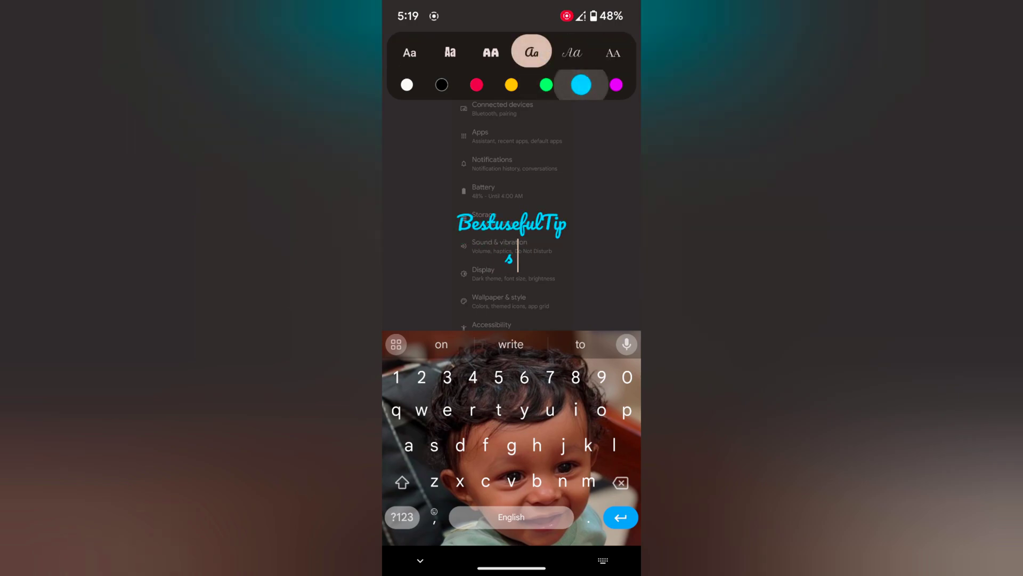
left_click(616, 85)
left_click(537, 221)
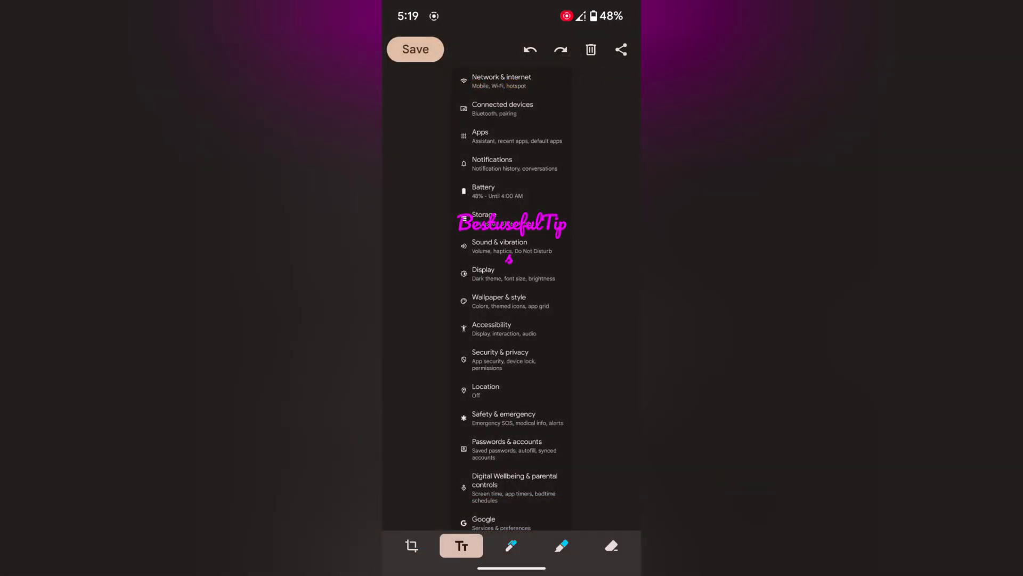
left_click(537, 219)
left_click(582, 85)
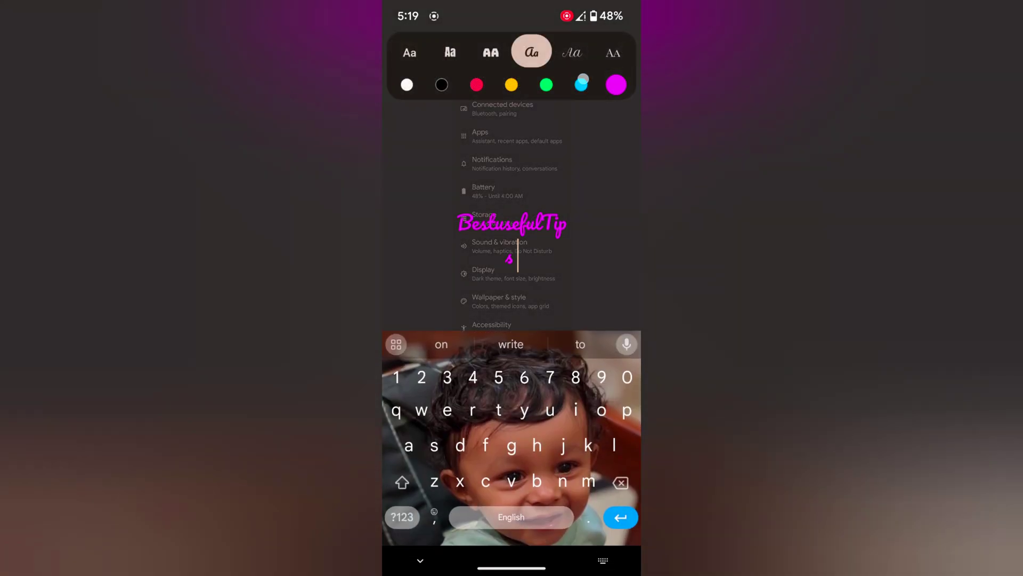
left_click(521, 231)
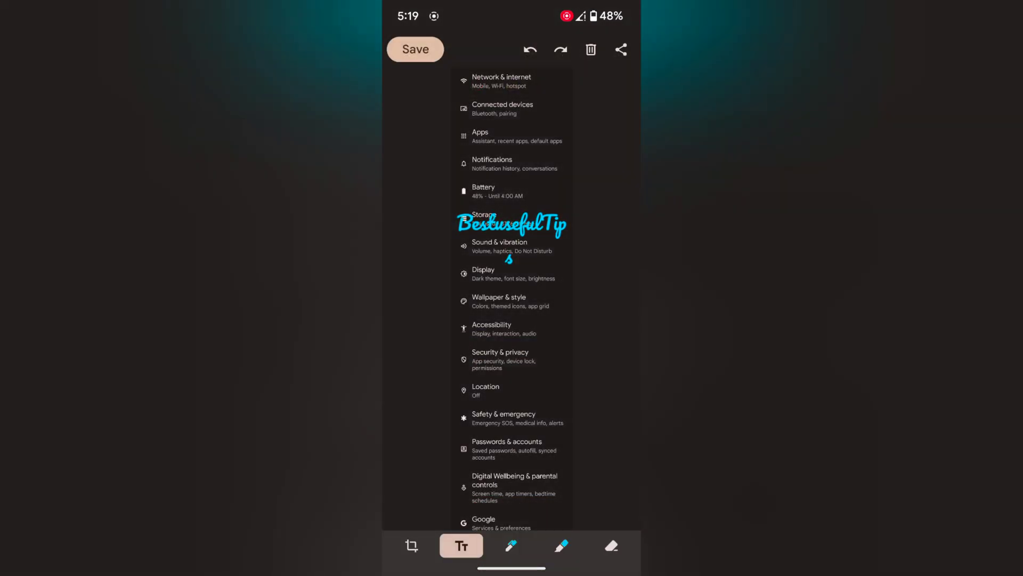
left_click(512, 546)
Draw green pen strokes near Accessibility and a dark-green highlighter loop around the caption
left_click(510, 502)
mouse_move(518, 403)
left_mouse_down()
mouse_move(555, 348)
mouse_move(573, 400)
left_mouse_up()
left_click_drag(572, 326, 484, 392)
left_click(562, 546)
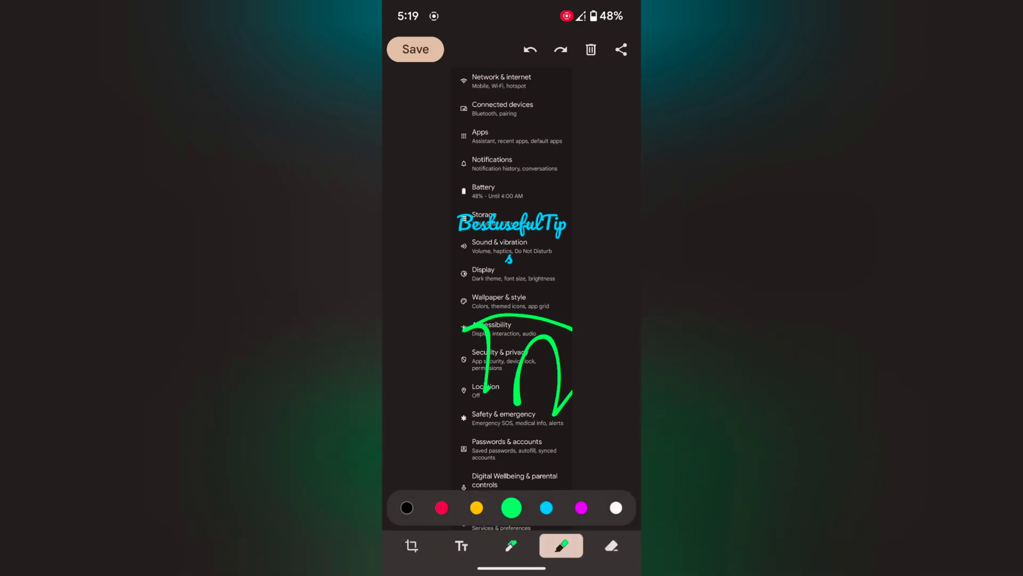
left_click(512, 507)
mouse_move(511, 148)
left_mouse_down()
mouse_move(587, 176)
mouse_move(507, 263)
mouse_move(523, 144)
left_mouse_up()
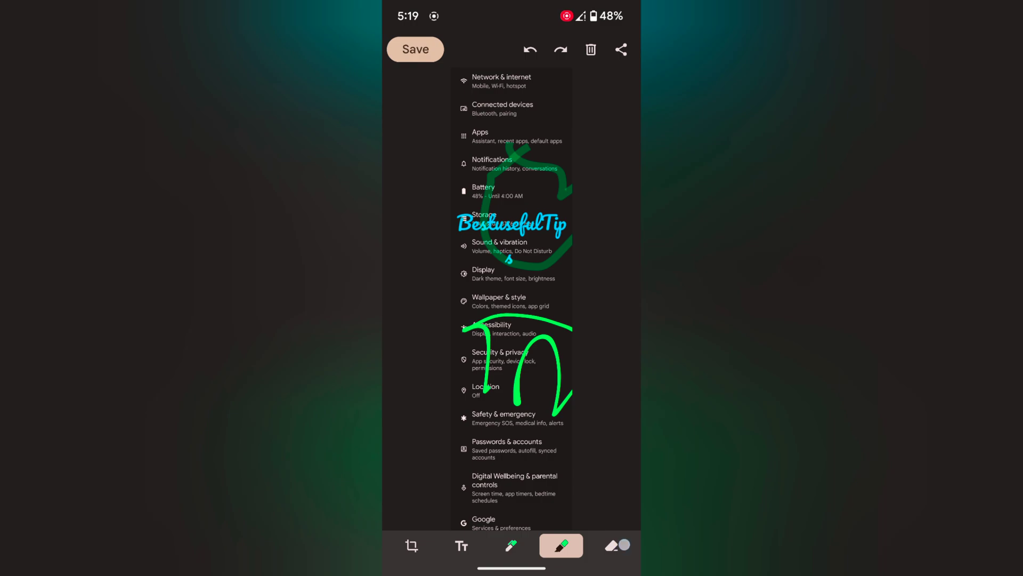
Erase most green strokes, the loop's top and part of the caption
left_click(611, 545)
mouse_move(541, 358)
left_mouse_down()
mouse_move(517, 392)
mouse_move(474, 363)
left_mouse_up()
mouse_move(480, 323)
left_mouse_down()
mouse_move(512, 370)
mouse_move(510, 302)
left_mouse_up()
mouse_move(529, 336)
left_mouse_down()
mouse_move(504, 365)
mouse_move(546, 334)
mouse_move(559, 364)
left_mouse_up()
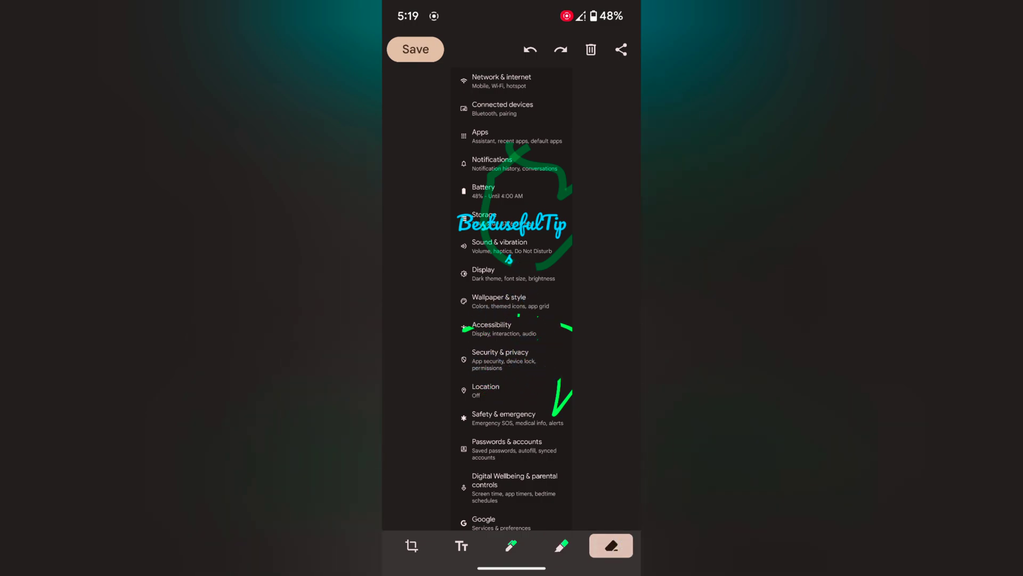
mouse_move(496, 160)
left_mouse_down()
mouse_move(533, 152)
mouse_move(526, 260)
left_mouse_up()
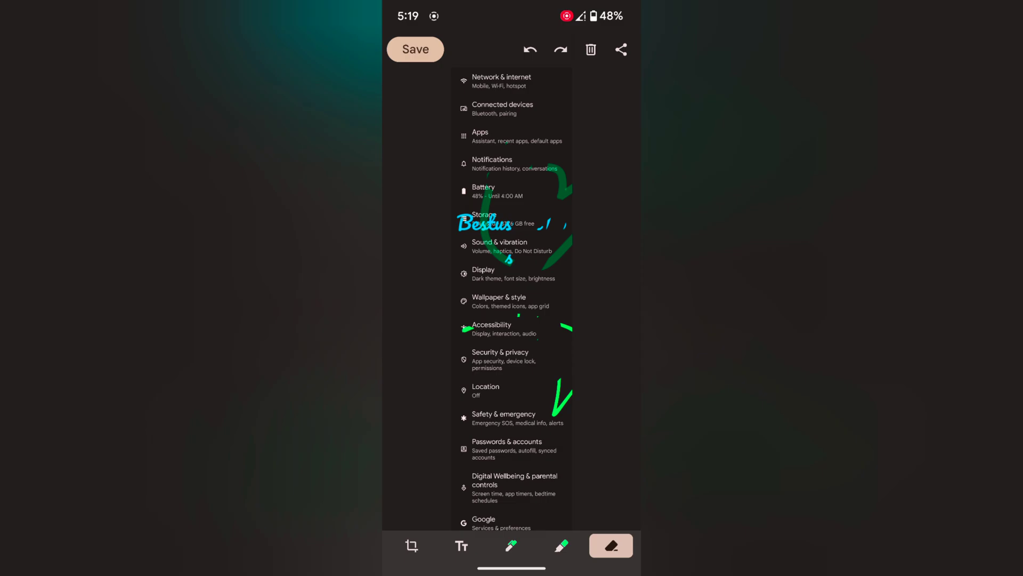
Save the marked-up screenshot and return to the home screen
left_click(417, 49)
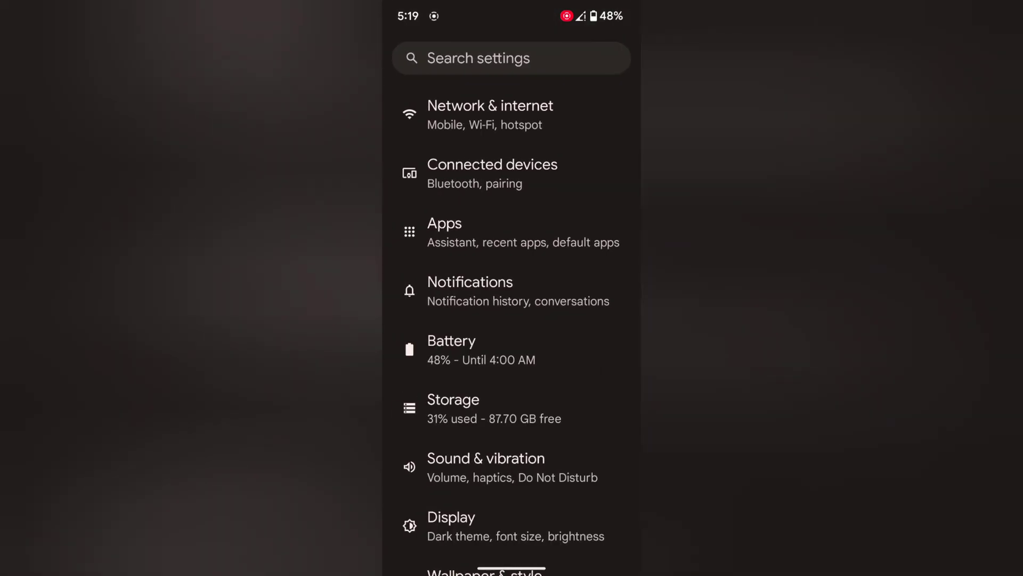
left_click_drag(511, 570, 512, 320)
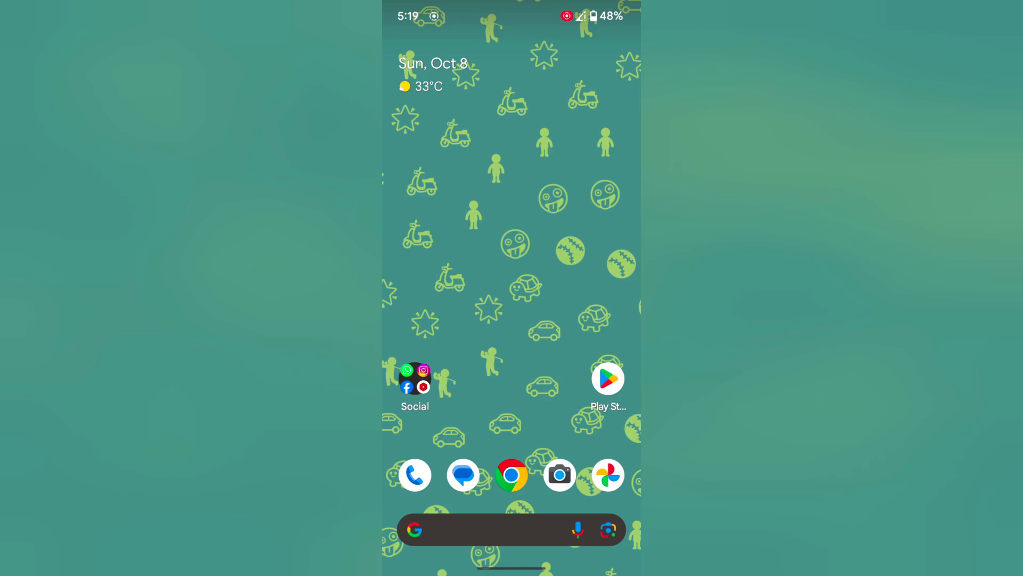
left_click(607, 475)
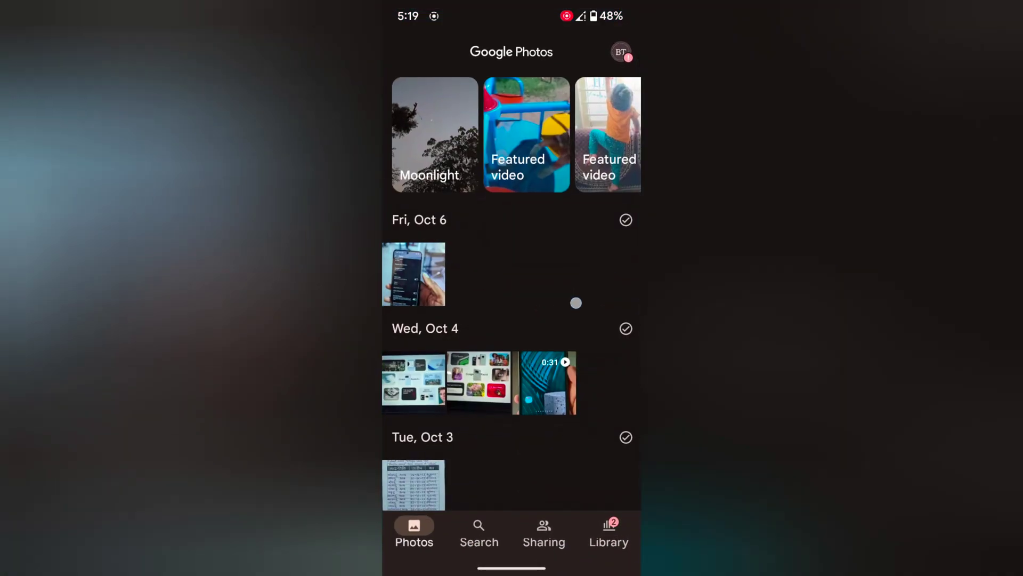
Open the newest screenshot from the Library's Screenshots album full-screen
left_click(613, 523)
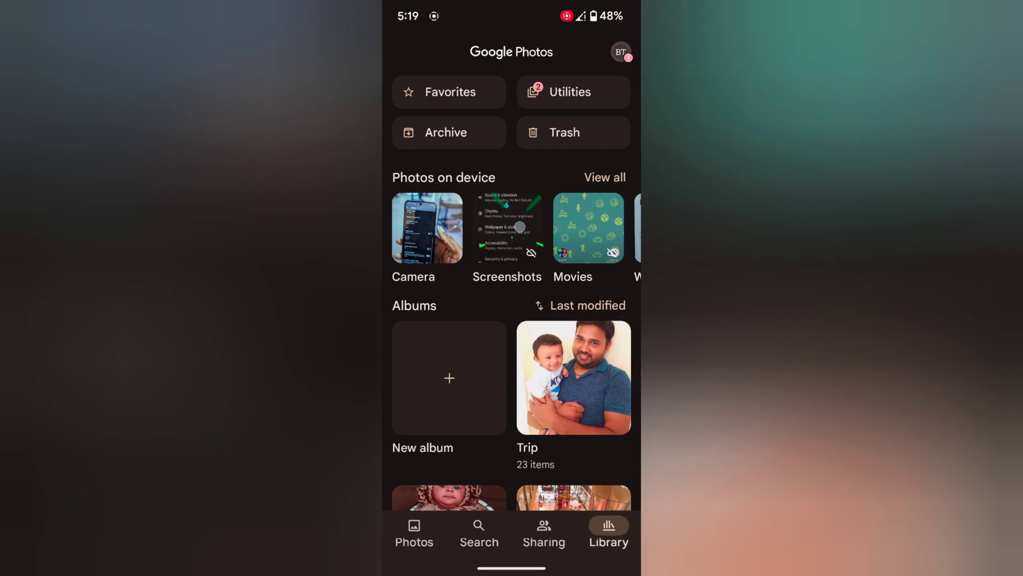
left_click(506, 228)
left_click(413, 185)
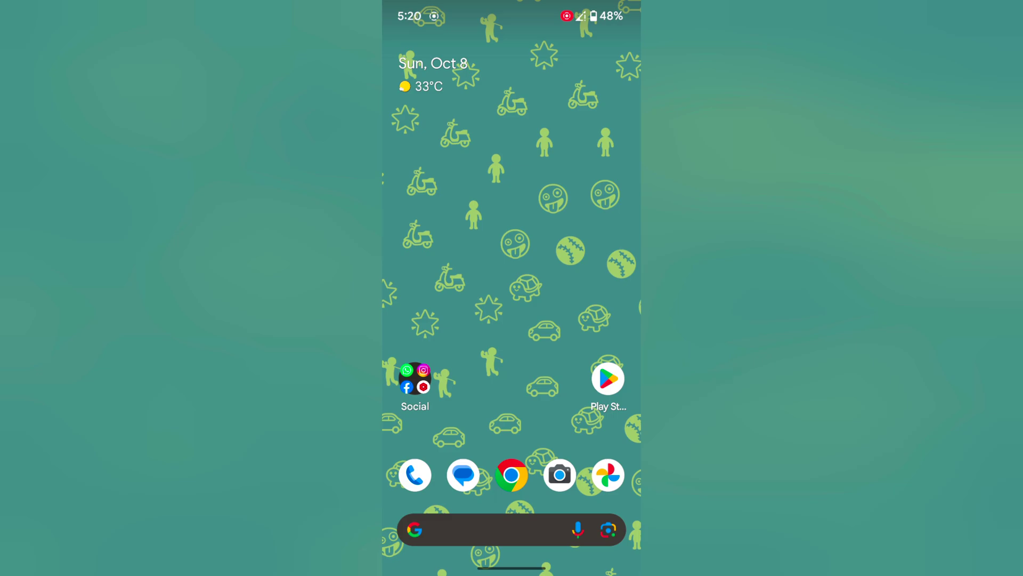
left_click_drag(512, 9, 512, 320)
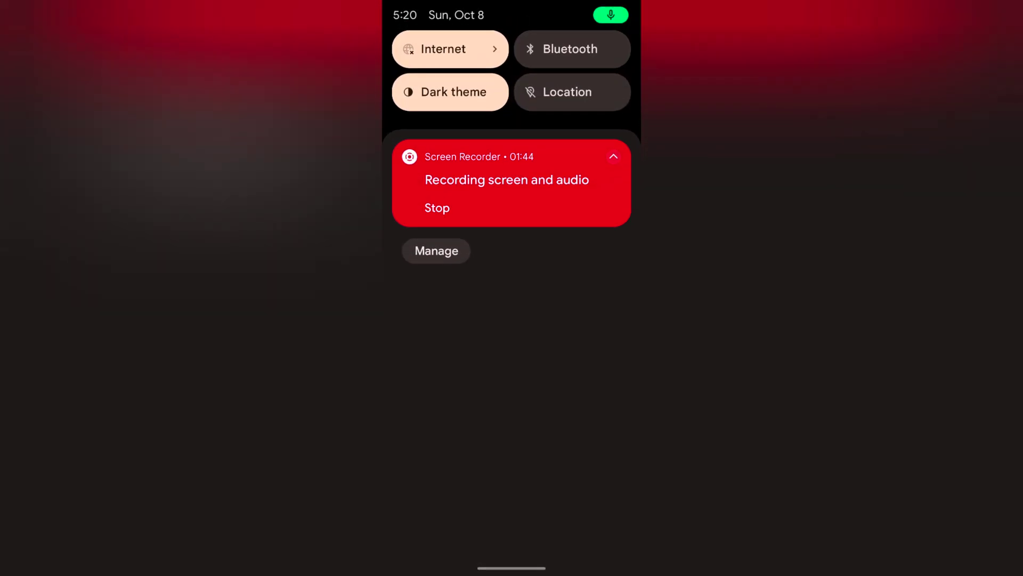
left_click_drag(512, 480, 512, 81)
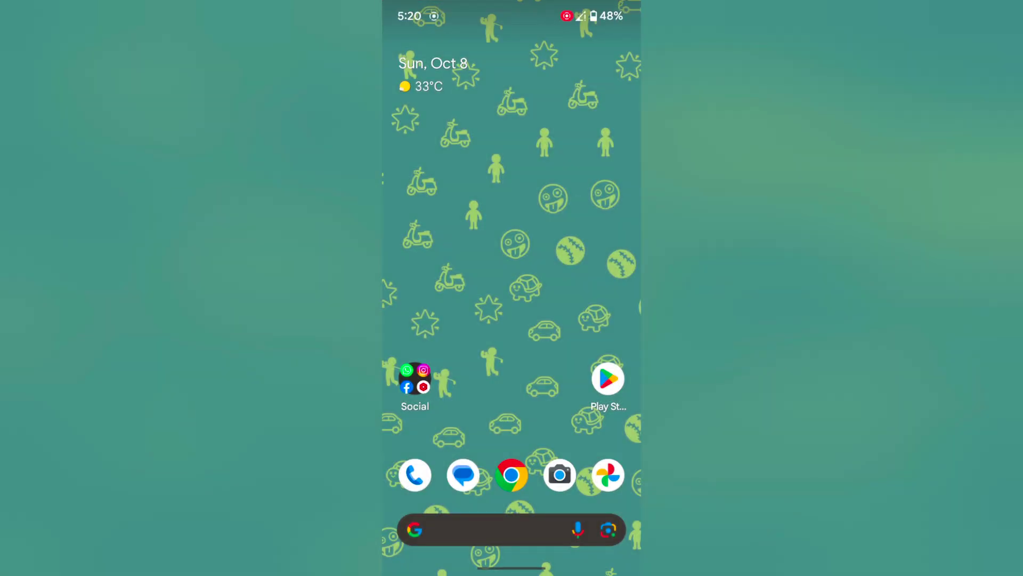